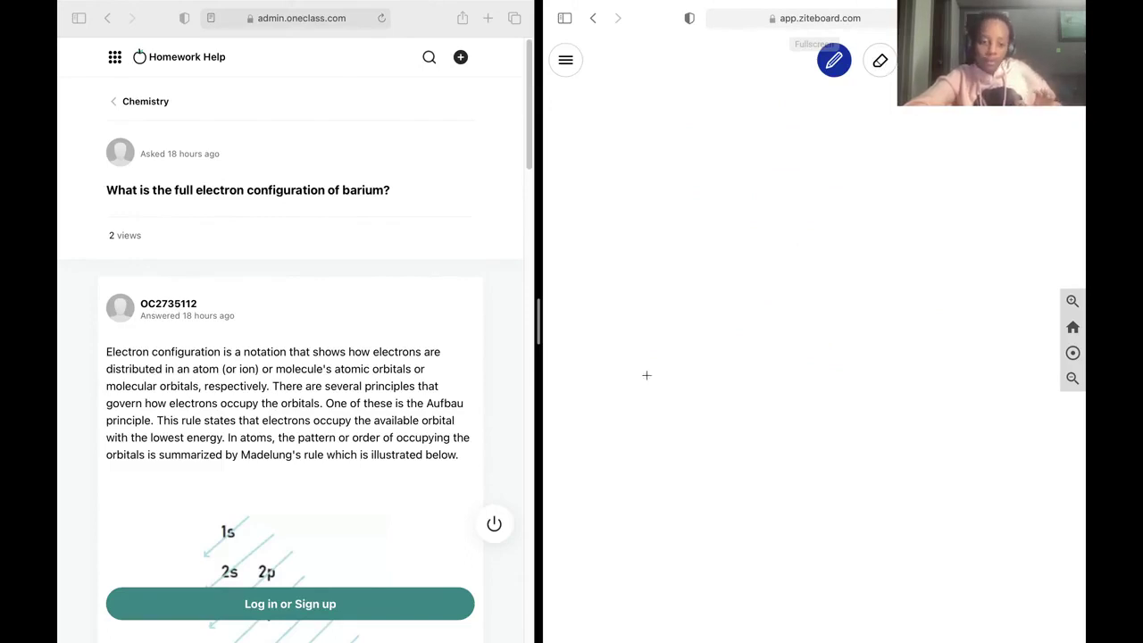
Scroll the OneClass barium answer down to its Madelung's rule orbital-filling diagram.
scroll(300, 439, "down", 5)
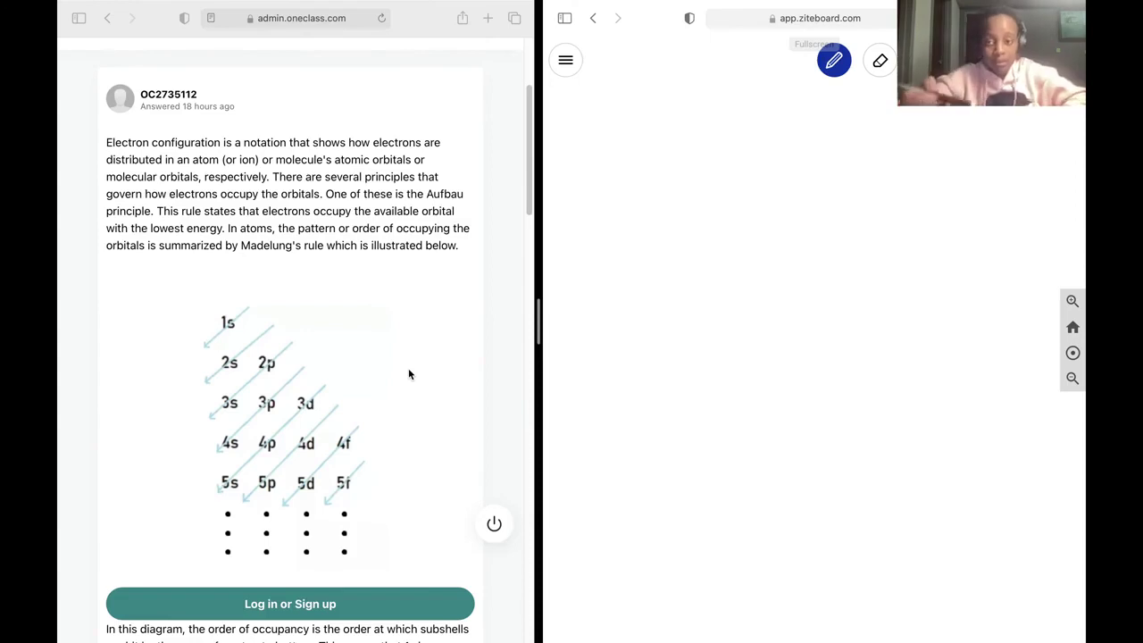
Handwrite 1s² 2s² 2p⁶ 3s² and begin 3p across the top of the whiteboard.
mouse_move(601, 107)
left_mouse_down()
mouse_move(599, 132)
mouse_move(624, 115)
mouse_move(644, 129)
left_mouse_up()
mouse_move(653, 117)
left_mouse_down()
mouse_move(646, 132)
mouse_move(670, 115)
left_mouse_up()
left_click_drag(675, 114, 685, 138)
mouse_move(686, 123)
left_mouse_down()
mouse_move(722, 115)
mouse_move(717, 126)
left_mouse_up()
left_click_drag(738, 115, 731, 129)
left_click_drag(742, 105, 778, 134)
mouse_move(778, 118)
left_mouse_down()
mouse_move(814, 128)
mouse_move(872, 99)
left_mouse_up()
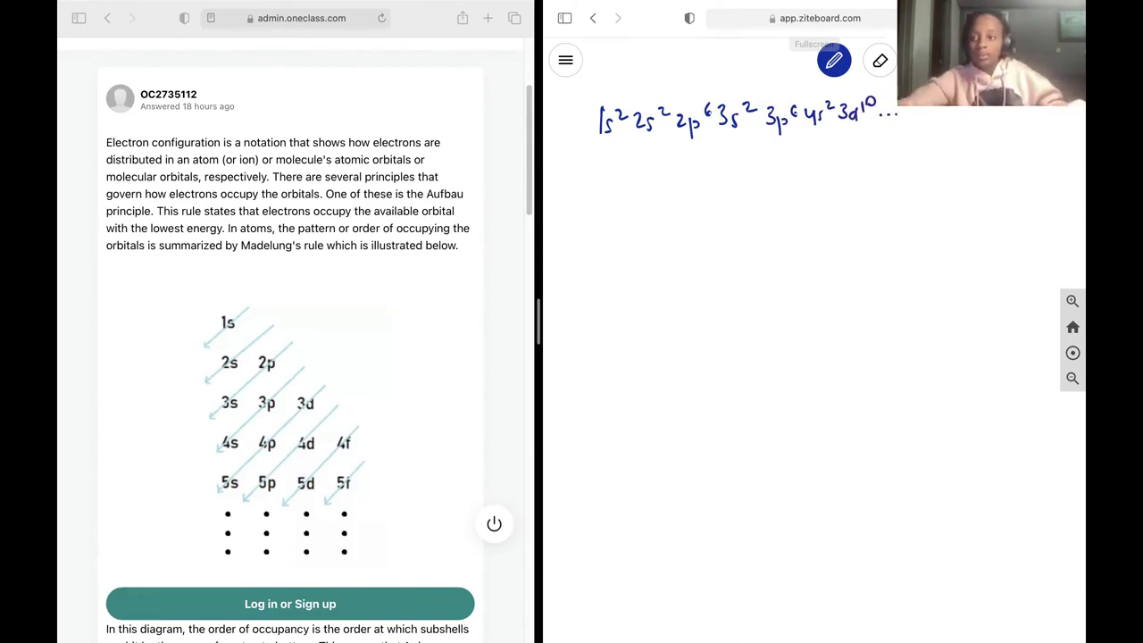
Open Wikipedia's Periodic table article in a new tab from 'per' and enlarge its table image.
key("super+t")
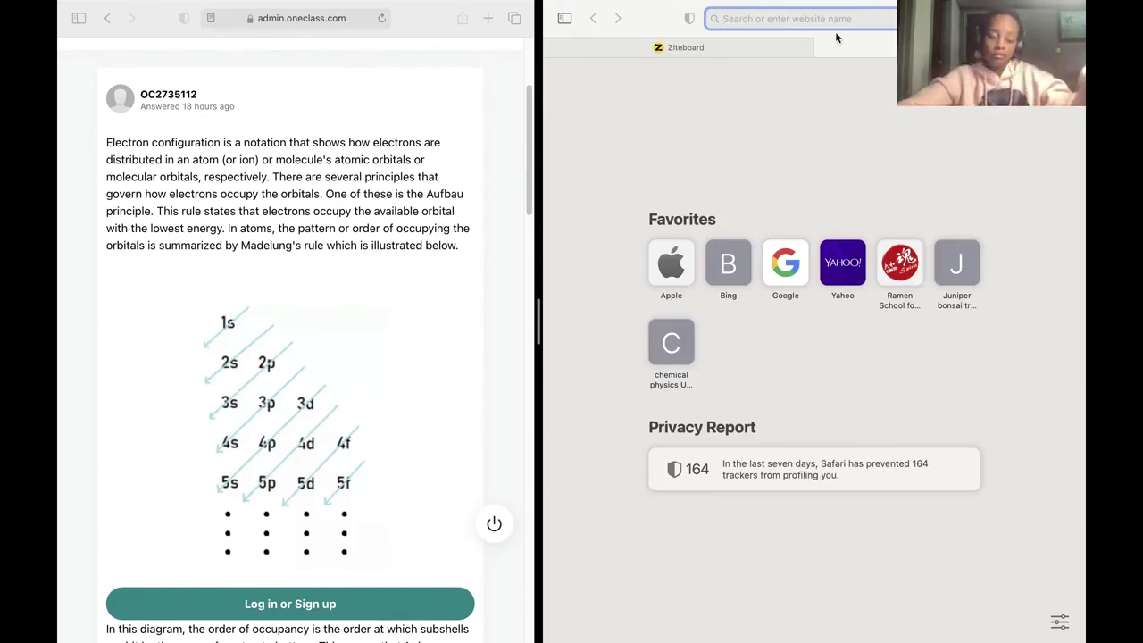
type("periodic table")
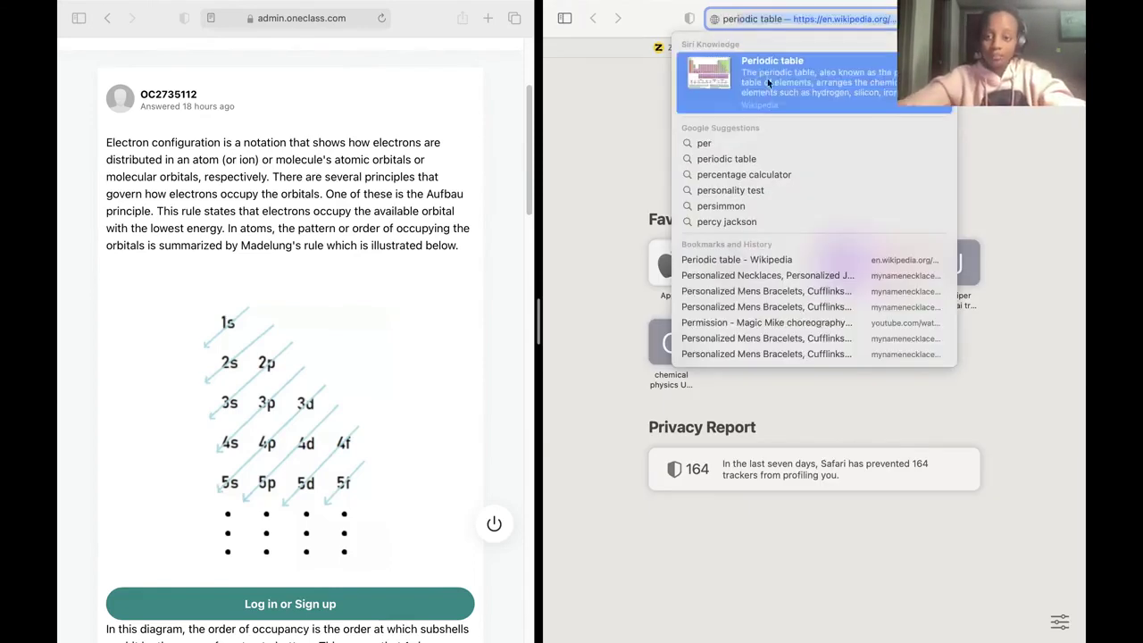
left_click(767, 77)
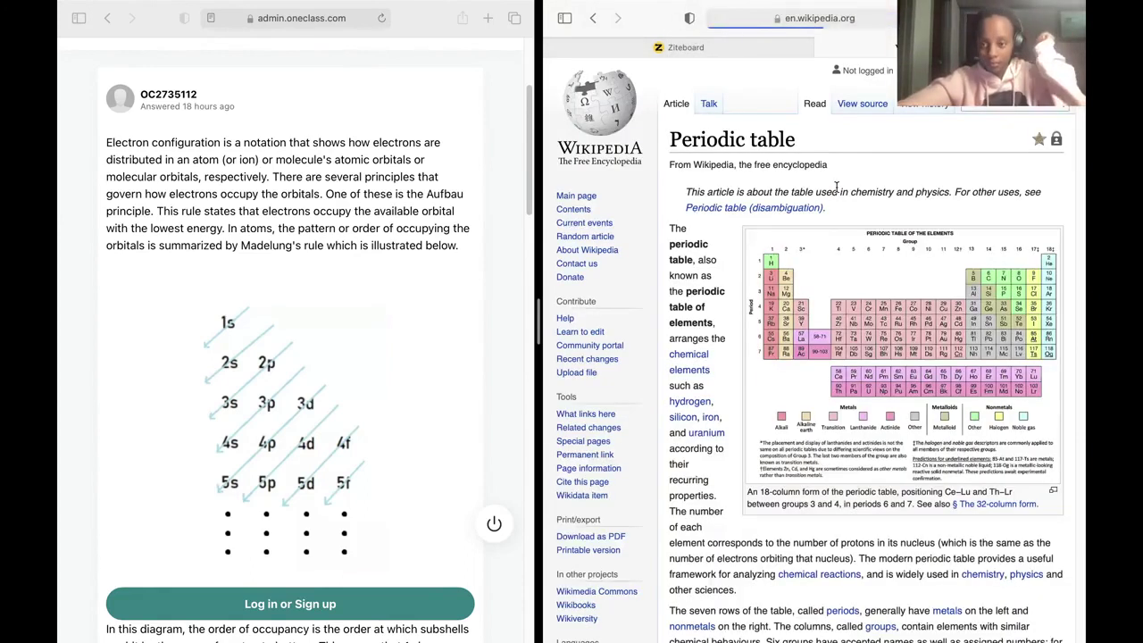
left_click(851, 291)
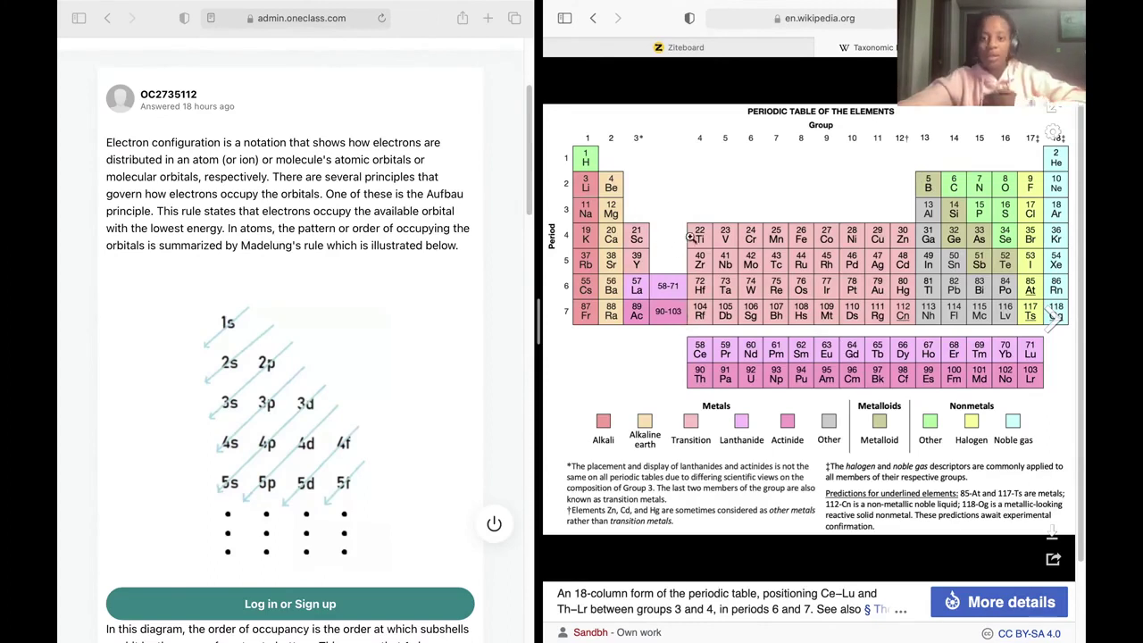
Sketch the outline's stepped top edge and left vertical edge, checking Wikipedia's table shape.
left_click(777, 46)
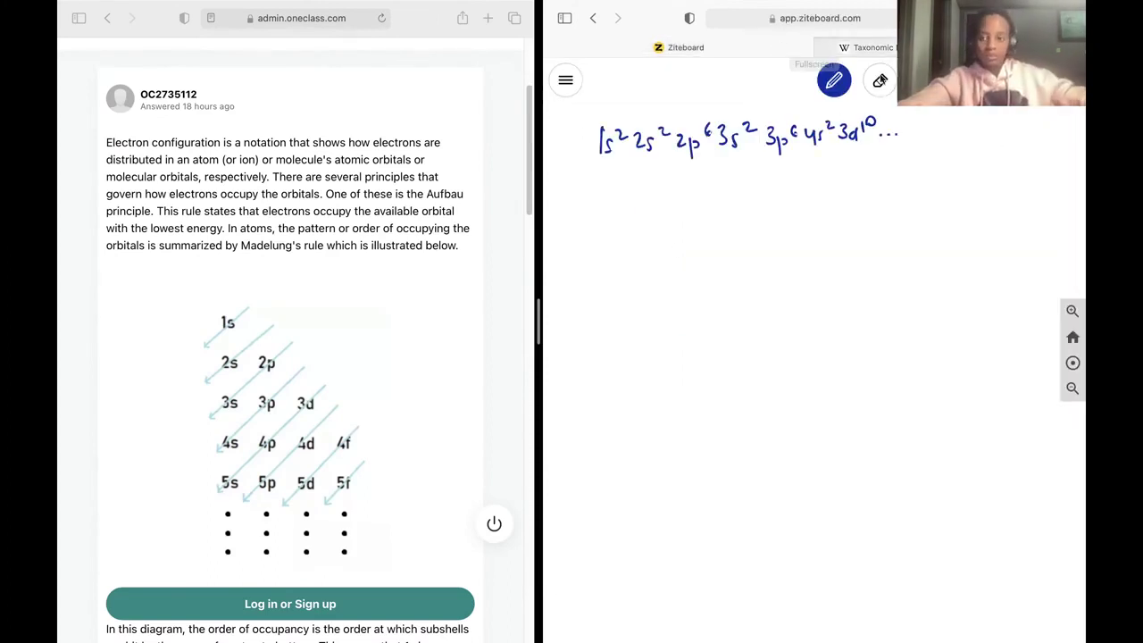
scroll(885, 125, "down", 2)
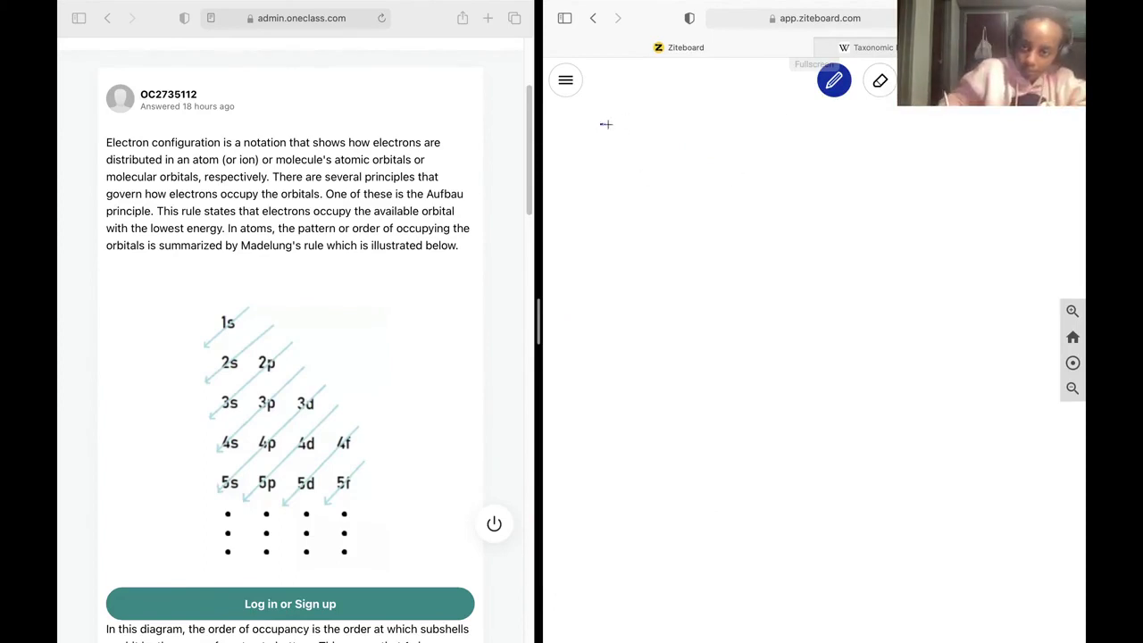
mouse_move(605, 124)
left_mouse_down()
mouse_move(624, 124)
mouse_move(624, 146)
mouse_move(646, 148)
mouse_move(647, 182)
left_mouse_up()
left_click(880, 52)
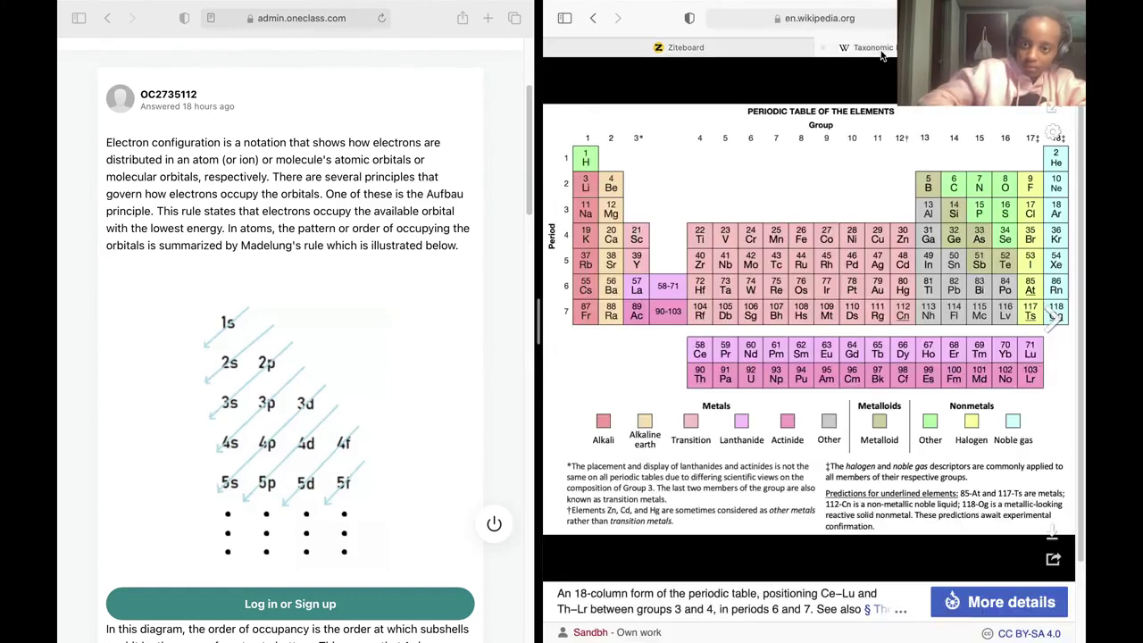
left_click(707, 48)
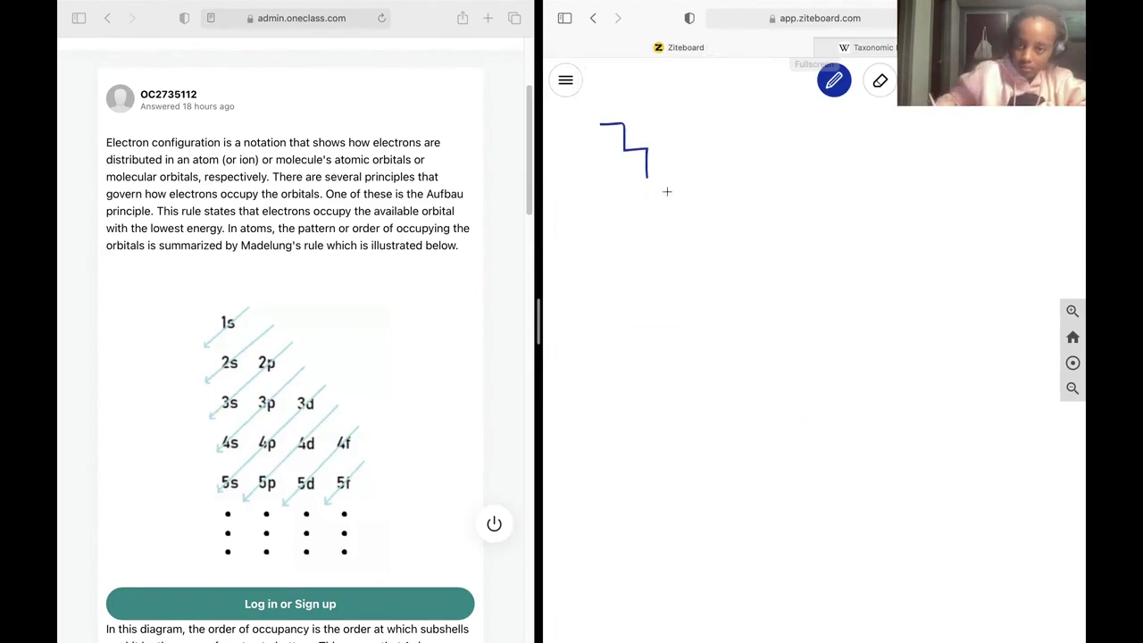
mouse_move(624, 147)
left_mouse_down()
mouse_move(646, 149)
mouse_move(647, 198)
left_mouse_up()
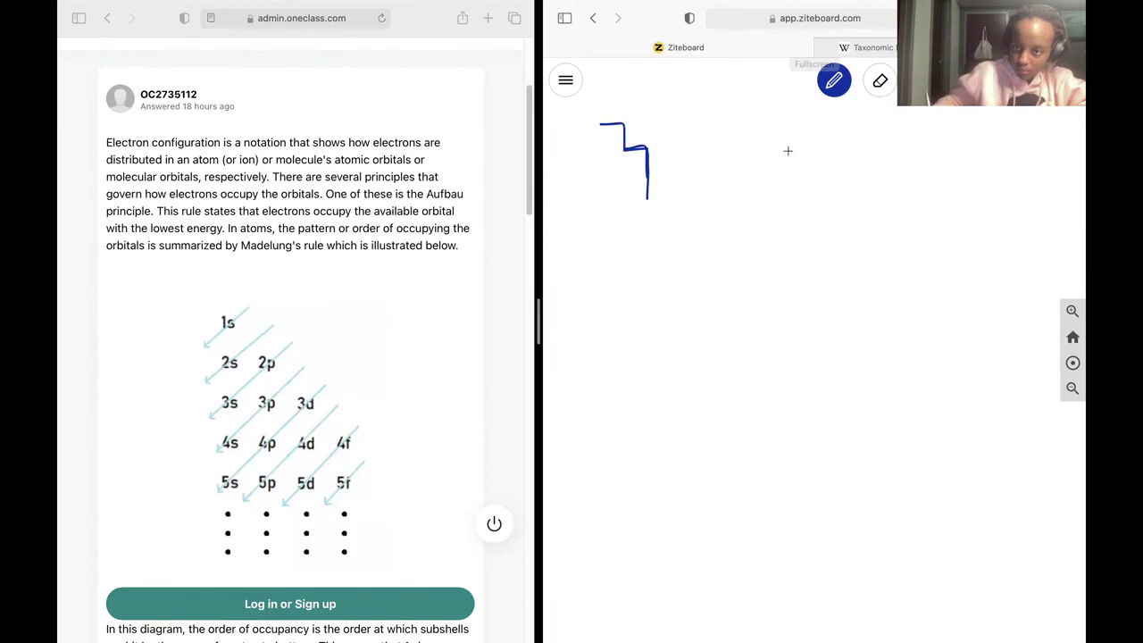
left_click_drag(786, 153, 783, 177)
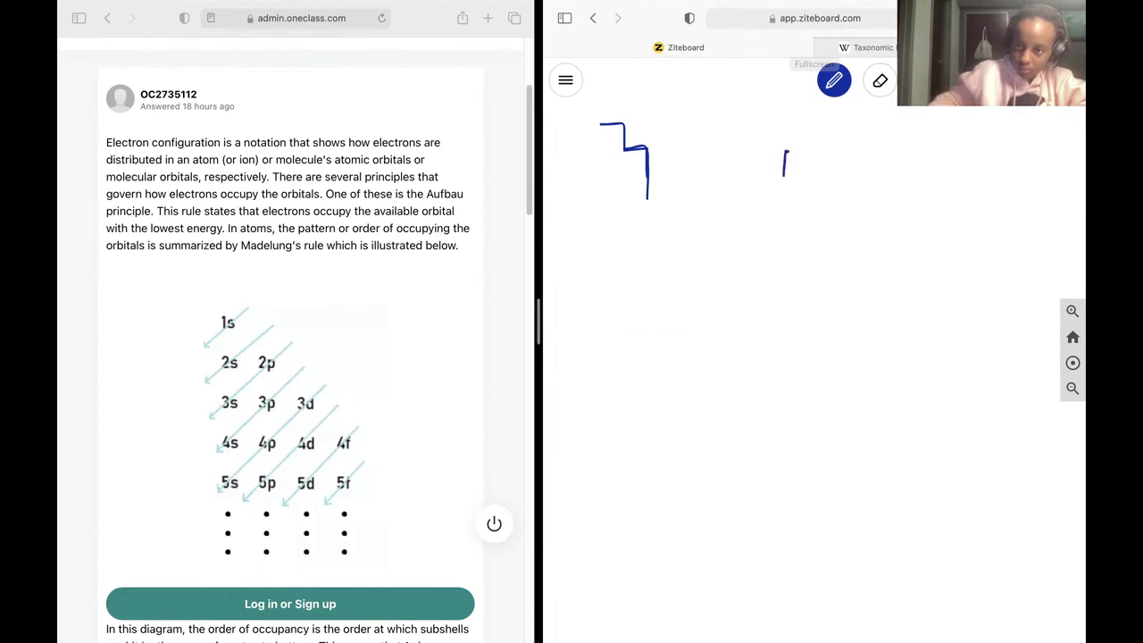
Erase the stray short vertical line and draw the outline's long horizontal edge rightward.
left_click(857, 47)
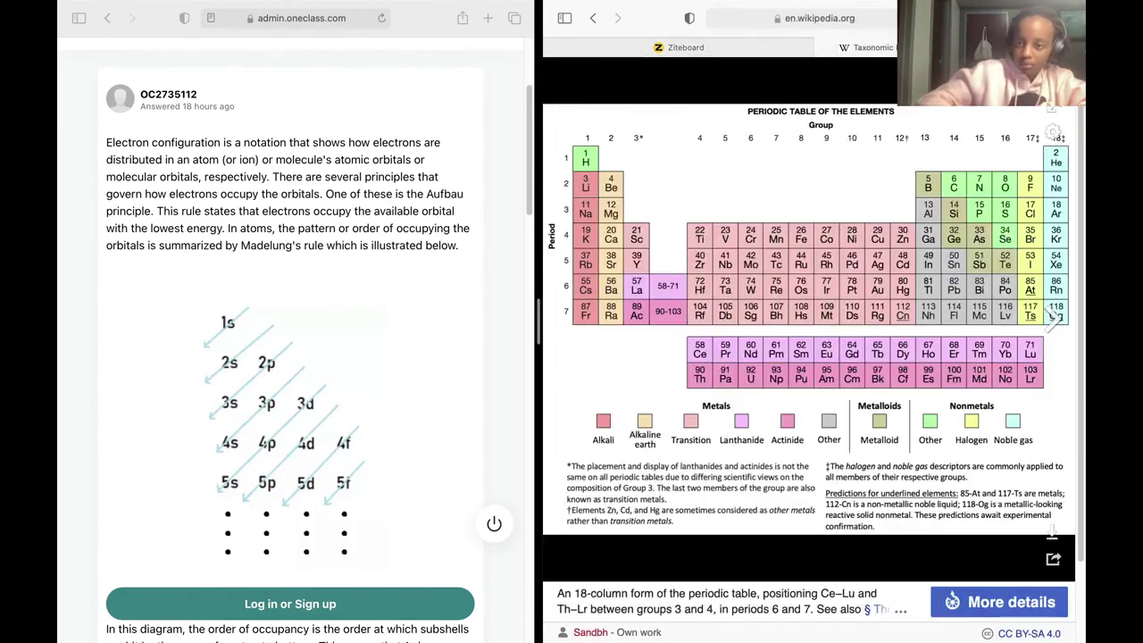
left_click(778, 44)
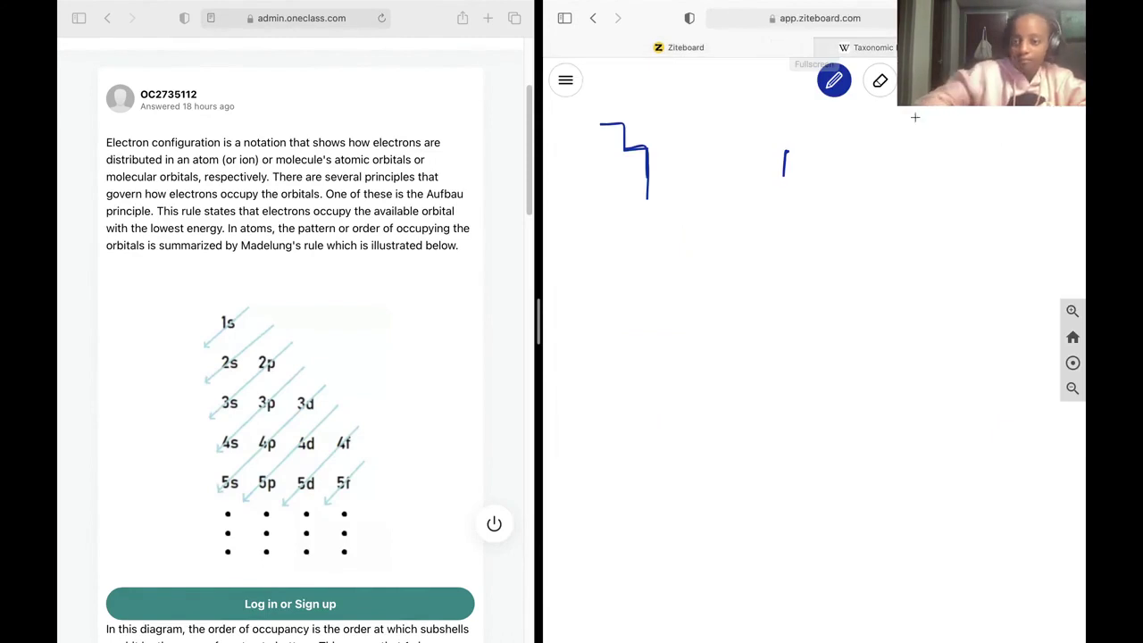
left_click(879, 81)
left_click_drag(765, 156, 774, 166)
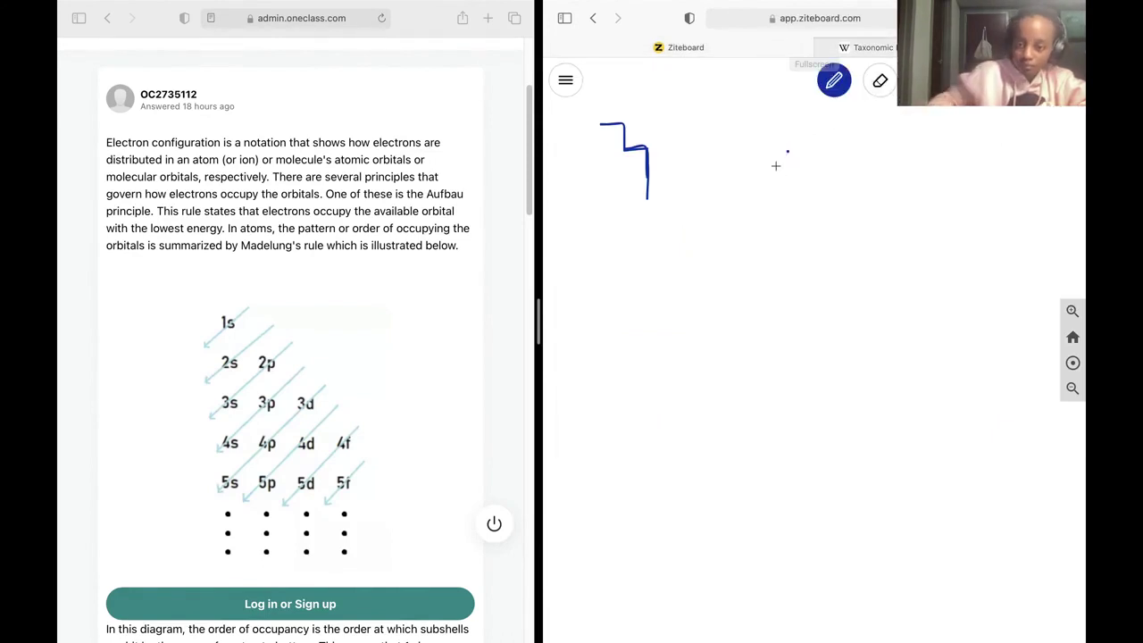
left_click_drag(647, 197, 813, 197)
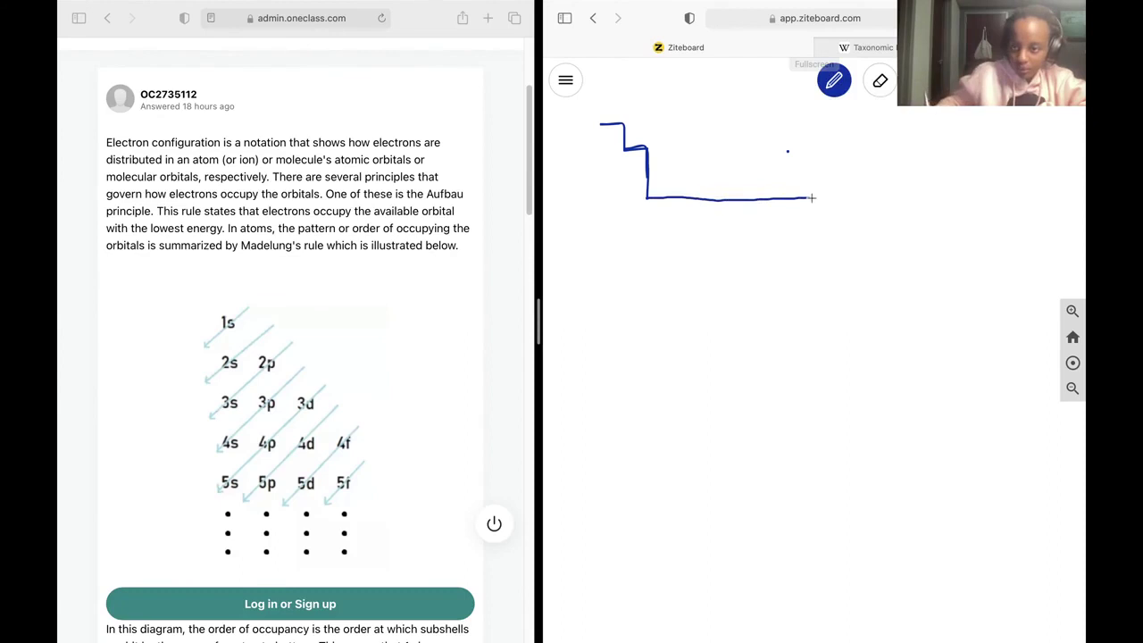
Draw the raised right block, left side, bottom and right side, and close the top-left cell.
left_click(862, 48)
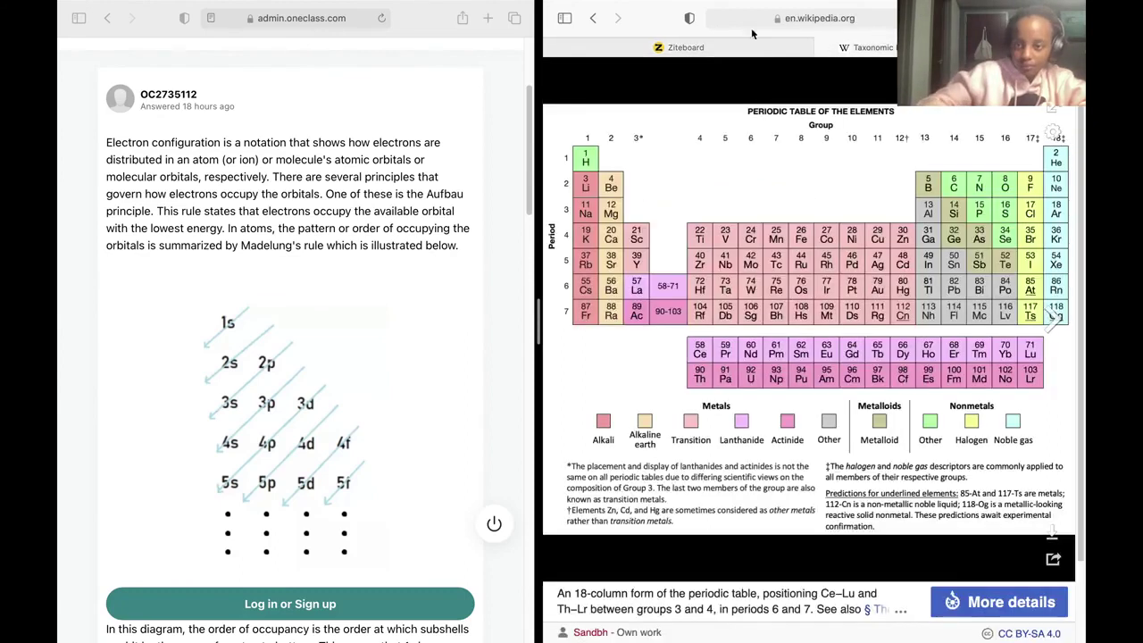
left_click(711, 49)
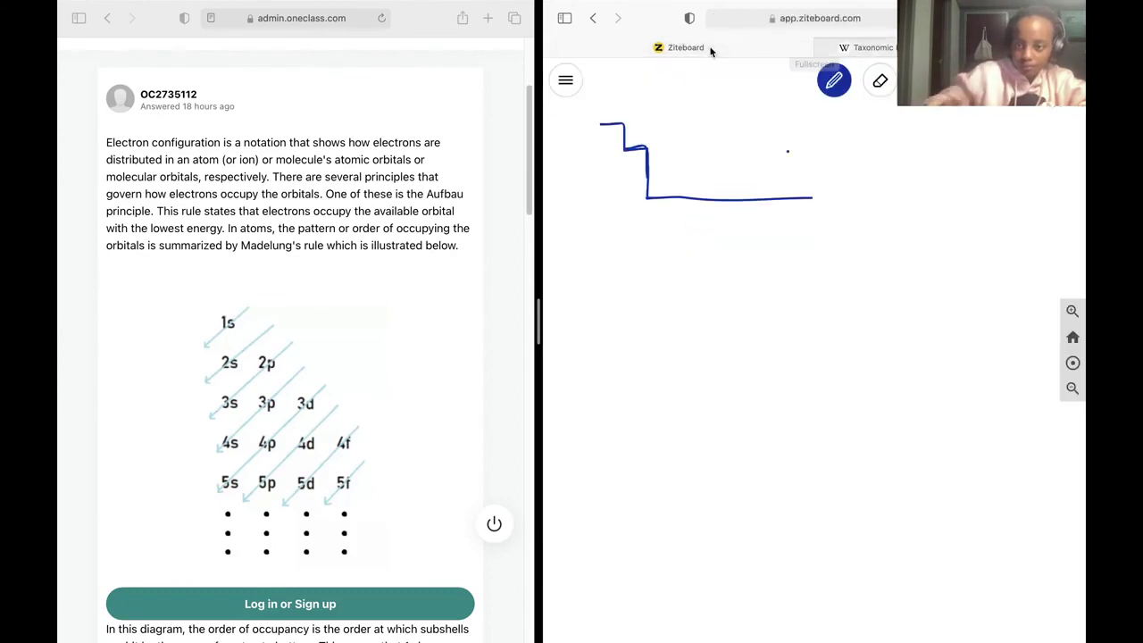
mouse_move(808, 140)
left_mouse_down()
mouse_move(808, 190)
mouse_move(824, 138)
mouse_move(877, 140)
mouse_move(875, 118)
left_mouse_up()
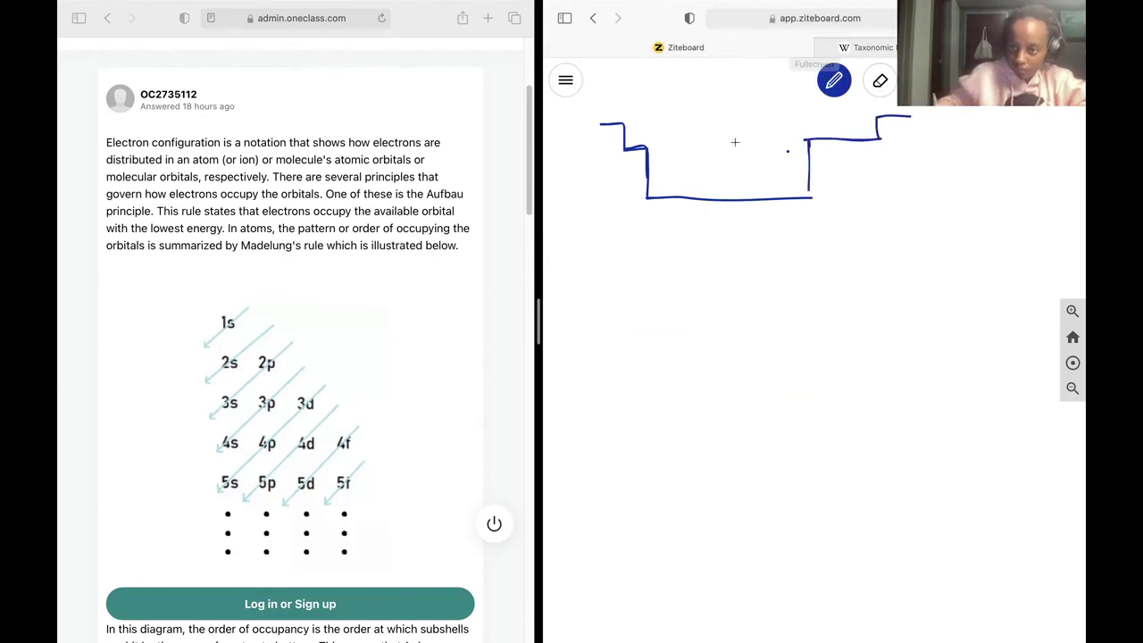
mouse_move(599, 124)
left_mouse_down()
mouse_move(598, 280)
mouse_move(927, 280)
left_mouse_up()
left_click_drag(911, 118, 915, 282)
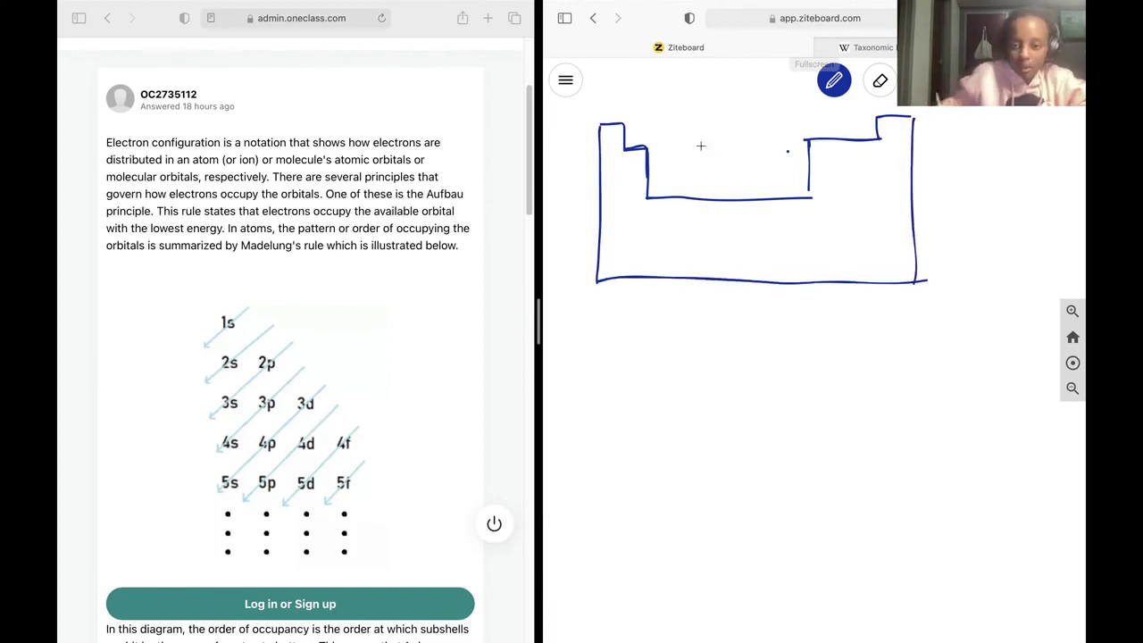
mouse_move(597, 150)
left_mouse_down()
mouse_move(636, 149)
mouse_move(610, 143)
mouse_move(628, 169)
mouse_move(652, 168)
mouse_move(637, 188)
left_mouse_up()
Draw row dividers in the right block and across the whole table, plus a left cell edge.
left_click_drag(814, 159, 916, 159)
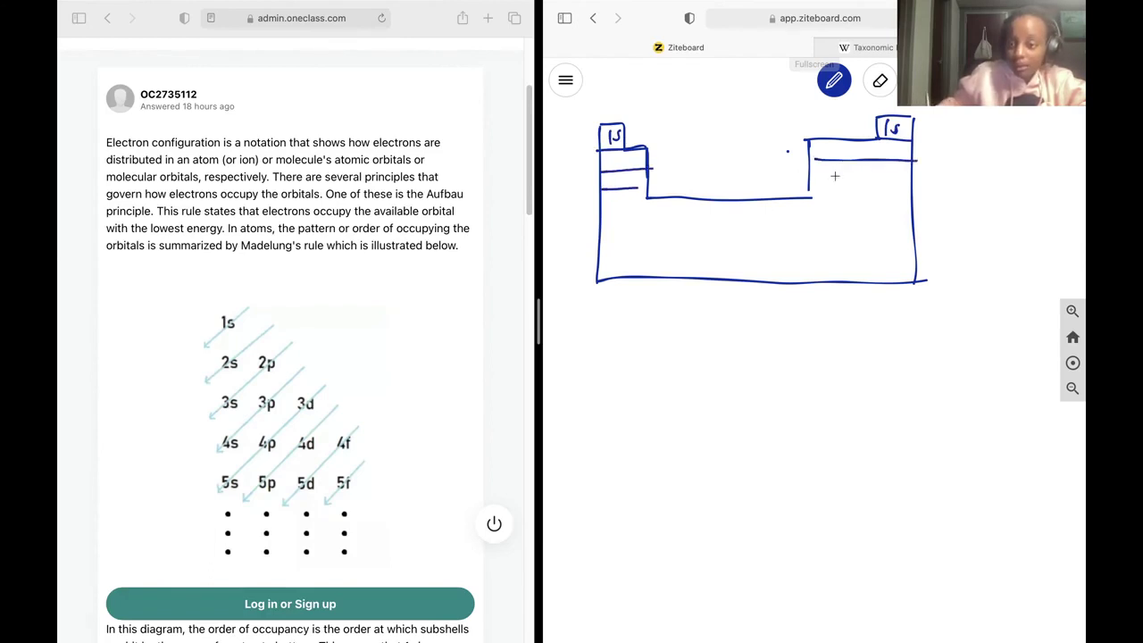
left_click_drag(815, 179, 910, 178)
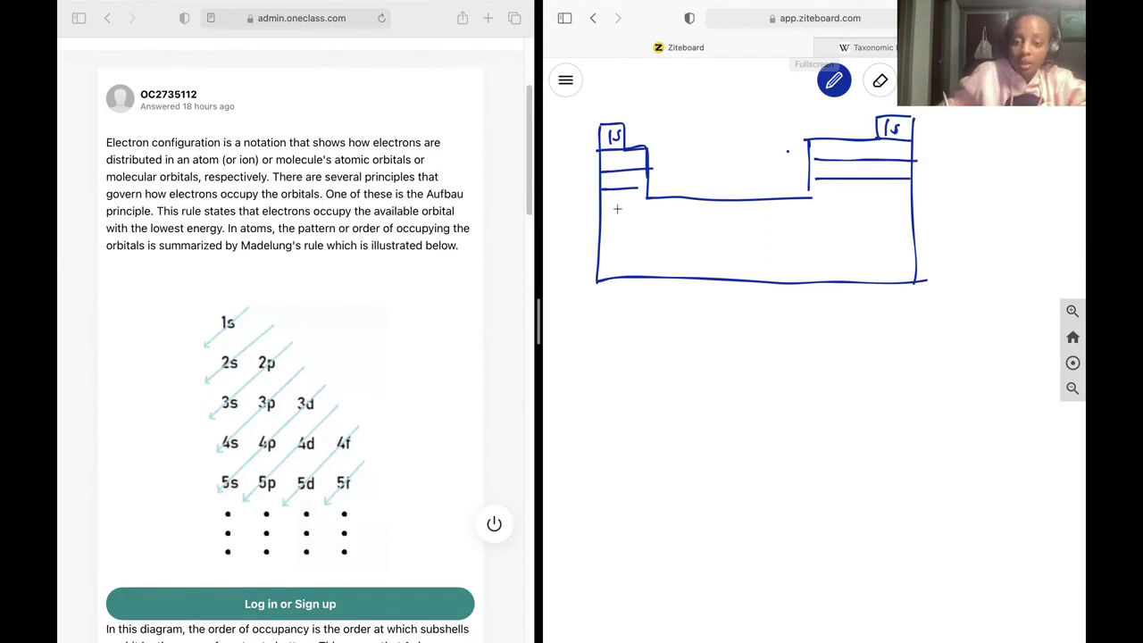
left_click_drag(601, 219, 920, 211)
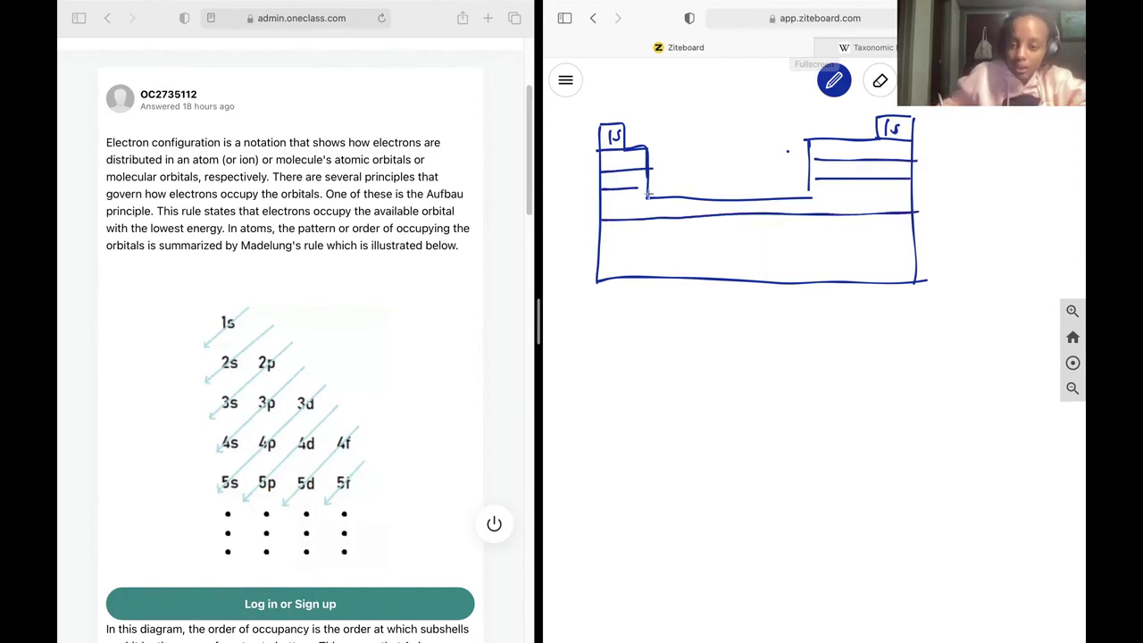
mouse_move(649, 190)
left_mouse_down()
mouse_move(650, 219)
mouse_move(646, 186)
mouse_move(625, 205)
mouse_move(637, 206)
left_mouse_up()
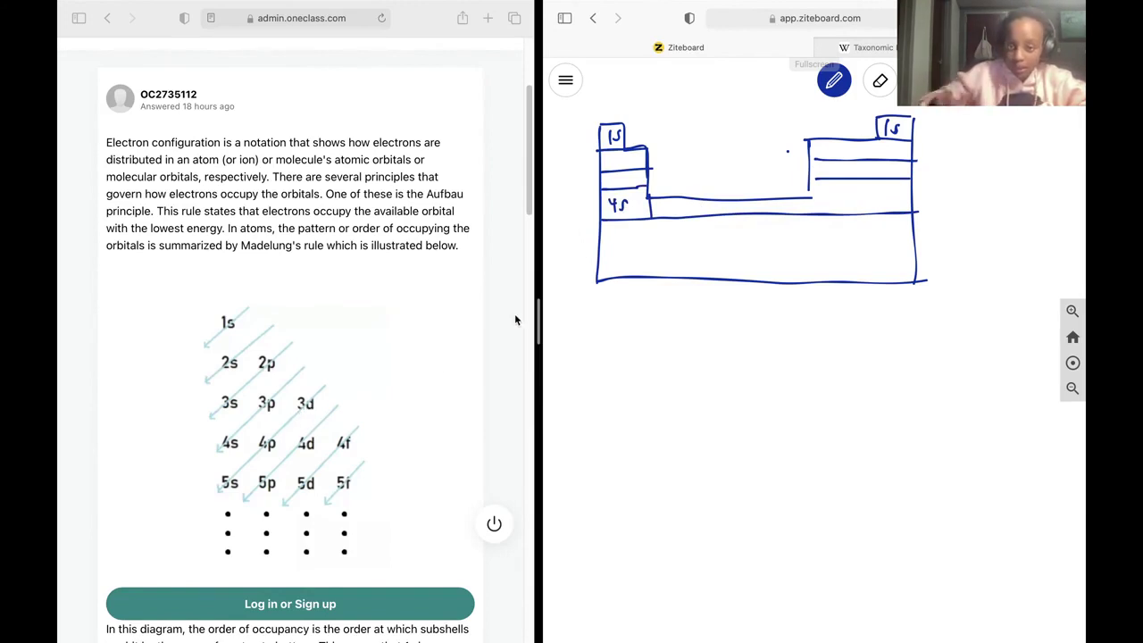
Label the fourth-row blocks 3d and 4p, then draw the next row divider across the table.
left_click_drag(731, 202, 748, 216)
left_click_drag(806, 183, 808, 214)
mouse_move(837, 189)
left_mouse_down()
mouse_move(843, 212)
mouse_move(854, 214)
mouse_move(859, 195)
left_mouse_up()
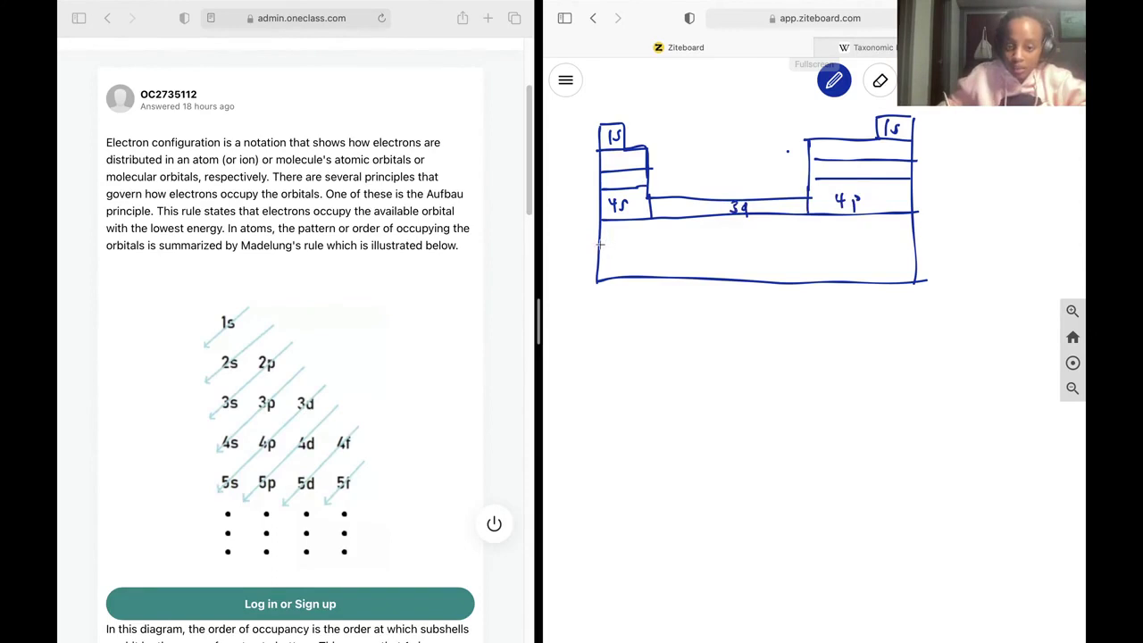
left_click_drag(598, 244, 925, 232)
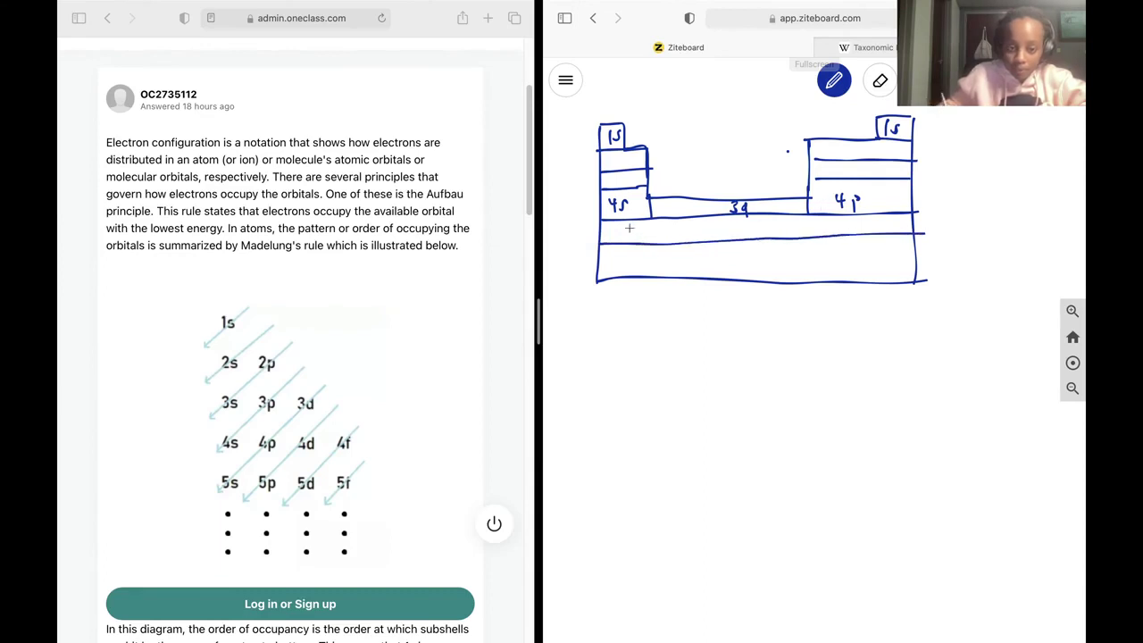
Label the fifth-row blocks 5s, 4d and 5p with their dividers.
mouse_move(629, 225)
left_mouse_down()
mouse_move(616, 223)
mouse_move(620, 236)
mouse_move(629, 227)
mouse_move(657, 242)
left_mouse_up()
mouse_move(669, 219)
left_mouse_down()
mouse_move(673, 237)
mouse_move(684, 222)
mouse_move(685, 239)
left_mouse_up()
mouse_move(812, 209)
left_mouse_down()
mouse_move(811, 234)
mouse_move(830, 218)
mouse_move(844, 234)
left_mouse_up()
left_click_drag(844, 219, 850, 225)
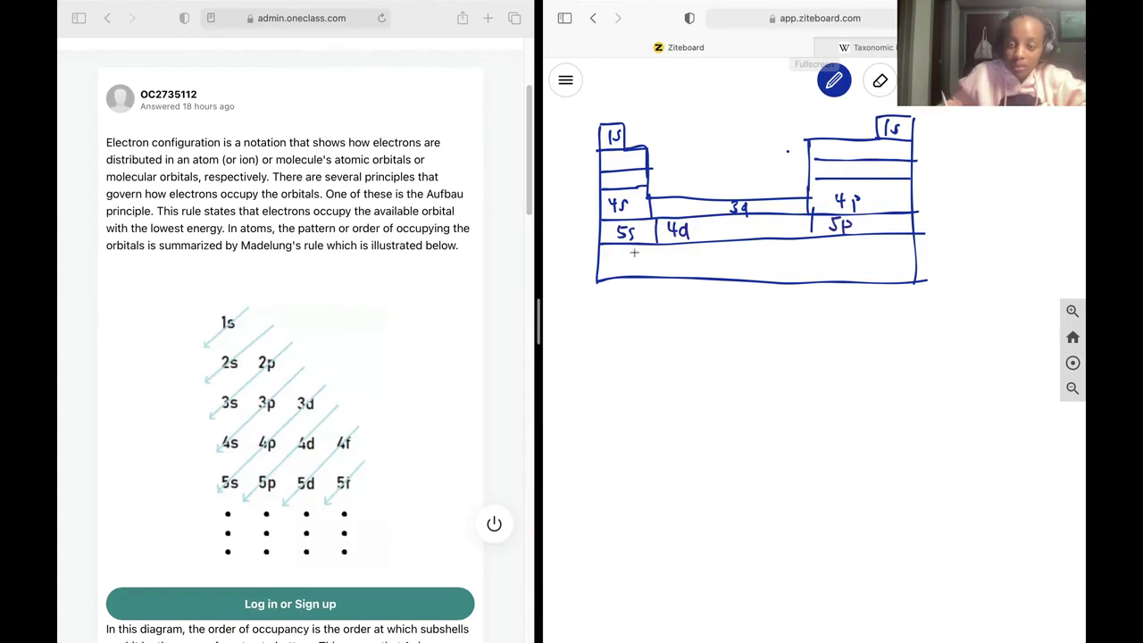
Divide off the bottom row, label it 4f and 5d, and view Wikipedia's periodic table.
left_click_drag(601, 259, 919, 251)
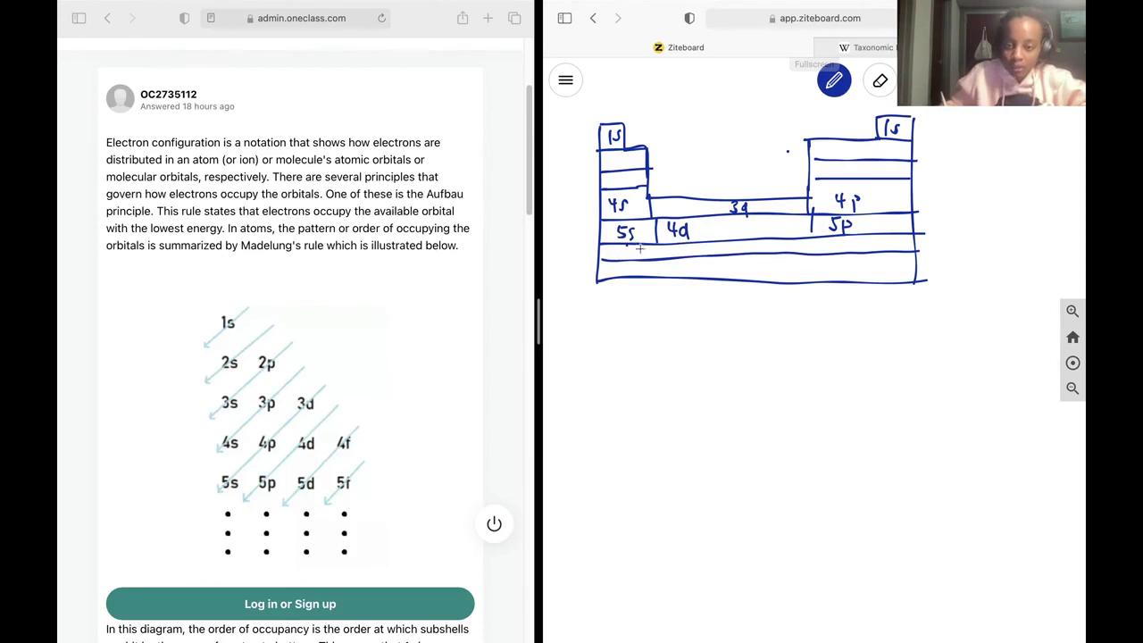
mouse_move(656, 246)
left_mouse_down()
mouse_move(674, 260)
mouse_move(714, 253)
left_mouse_up()
mouse_move(734, 241)
left_mouse_down()
mouse_move(728, 253)
mouse_move(748, 254)
left_mouse_up()
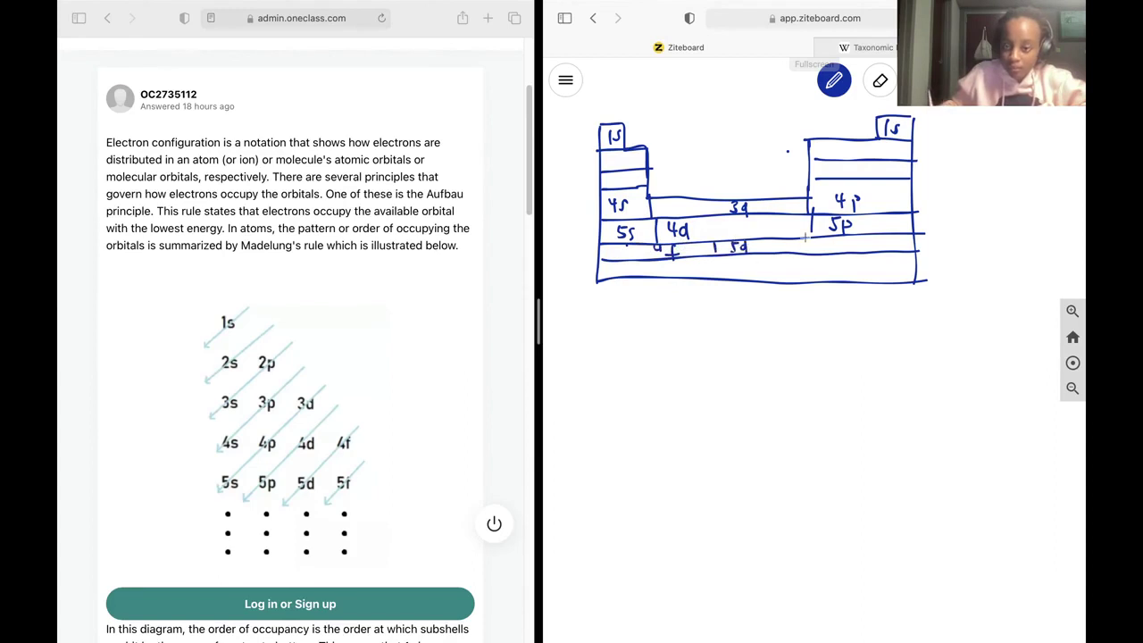
left_click(866, 48)
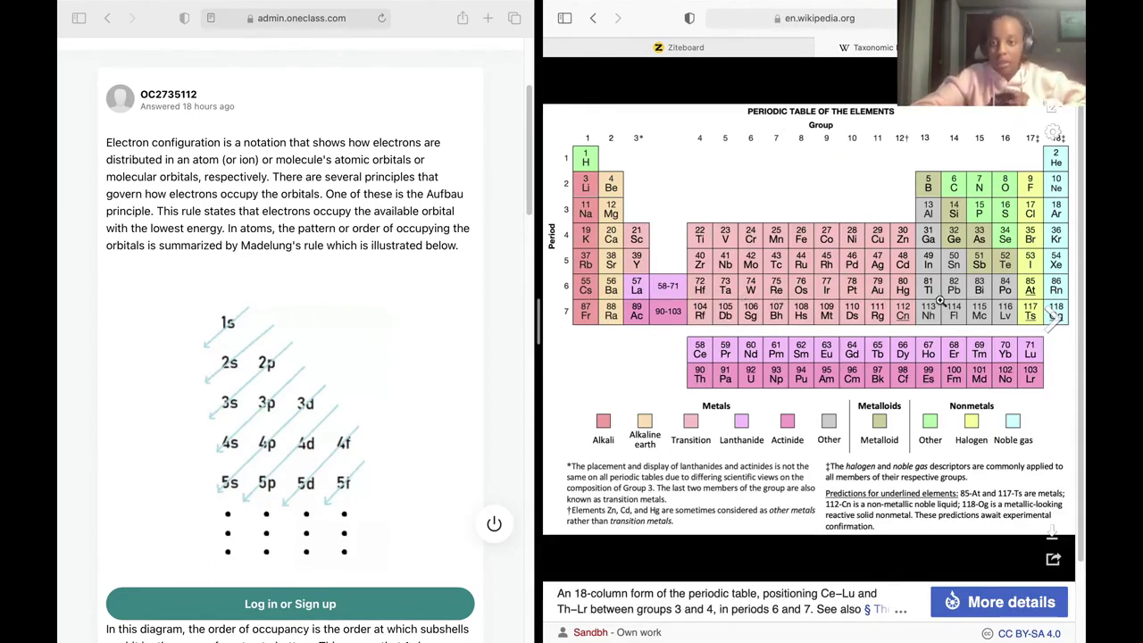
left_click(710, 48)
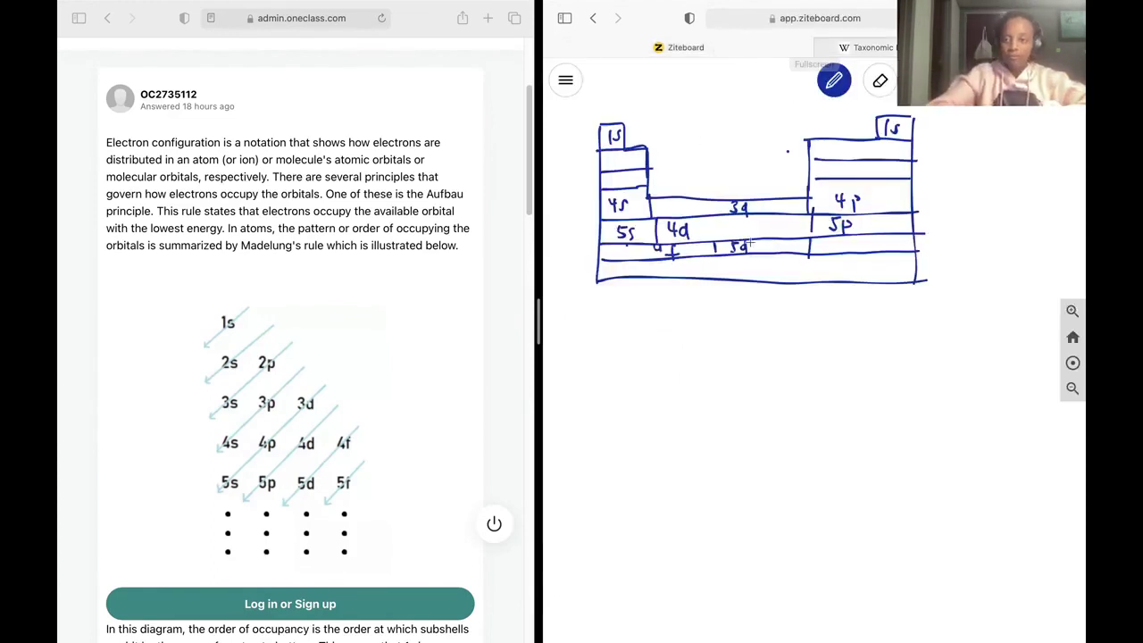
left_click(861, 47)
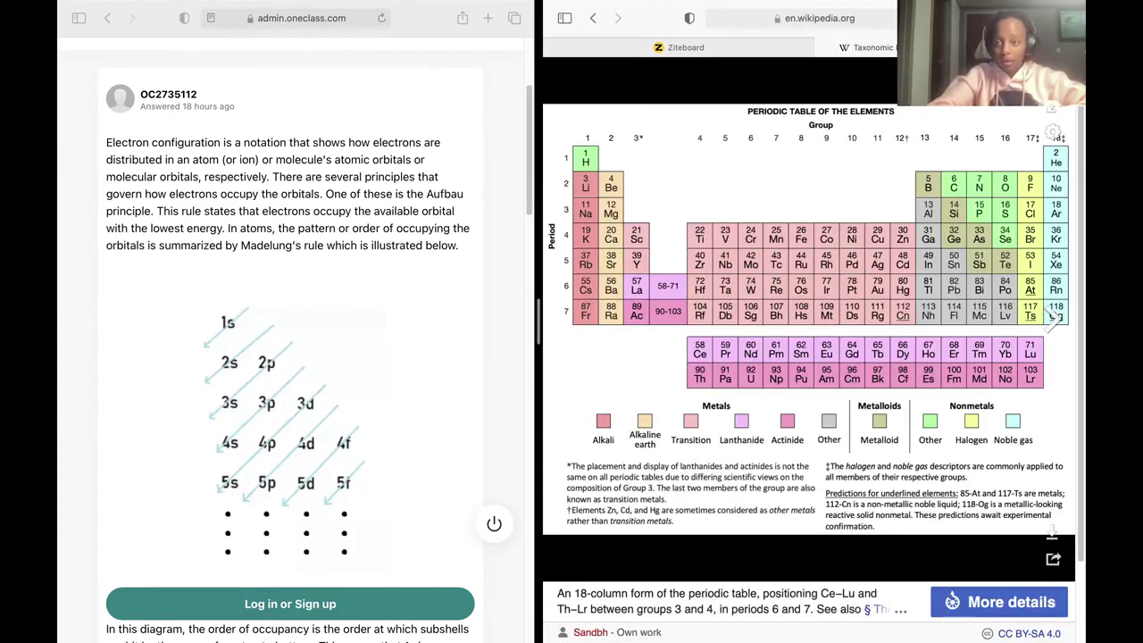